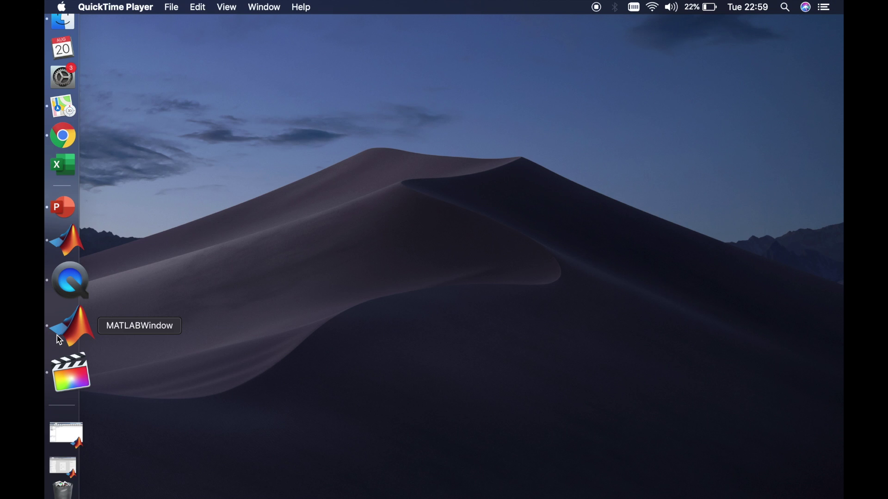
# Bring up the MATLAB window showing app1.mlapp in App Designer.
pyautogui.click(59, 339)
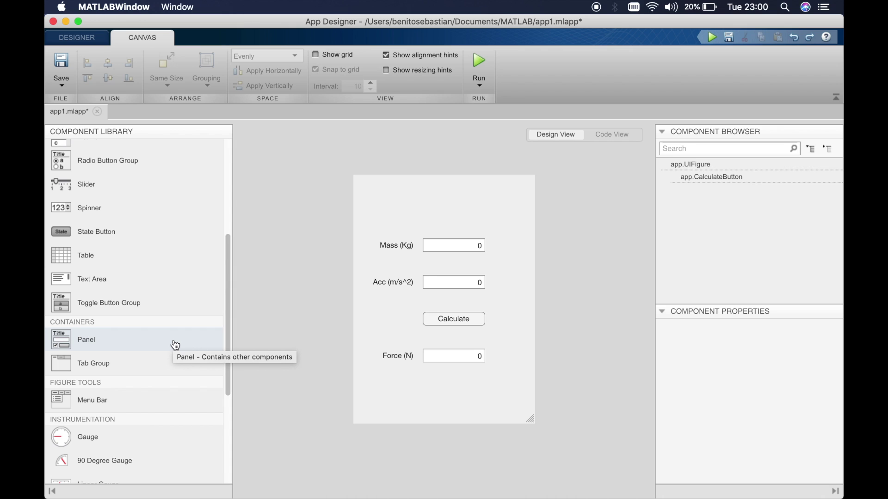
# Add a Panel to the figure and centre it, moving the four components aside.
pyautogui.moveTo(150, 342); pyautogui.dragTo(310, 265)
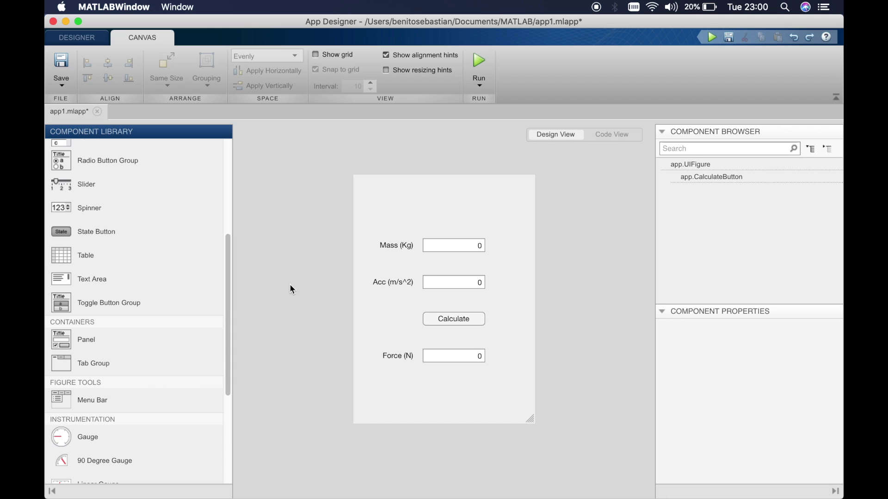
pyautogui.moveTo(118, 341); pyautogui.dragTo(341, 248)
pyautogui.moveTo(518, 382); pyautogui.dragTo(321, 206)
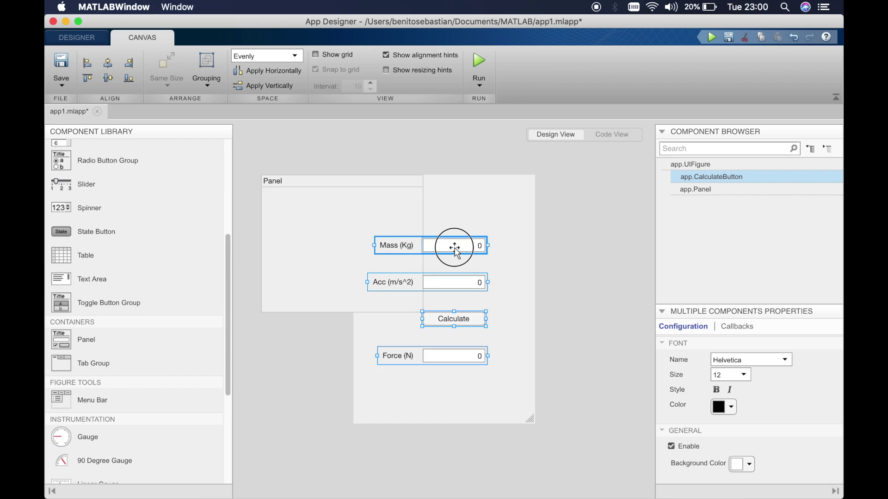
pyautogui.moveTo(455, 249); pyautogui.dragTo(590, 248)
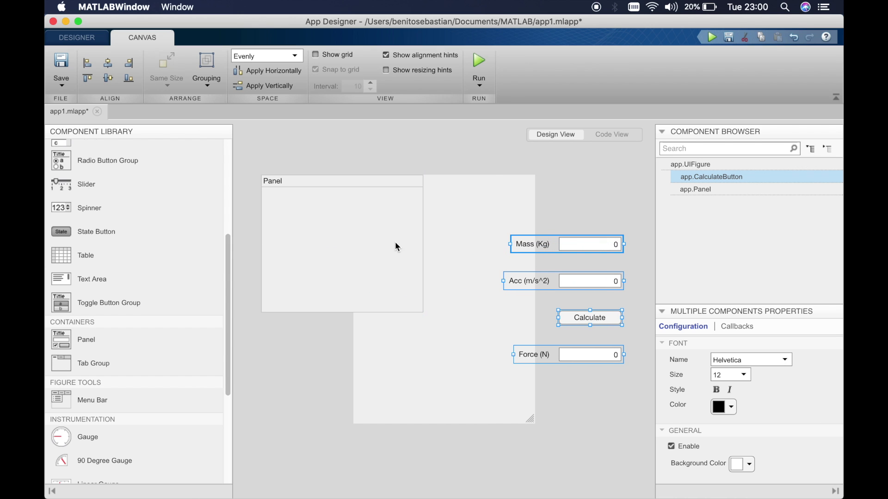
pyautogui.click(374, 241)
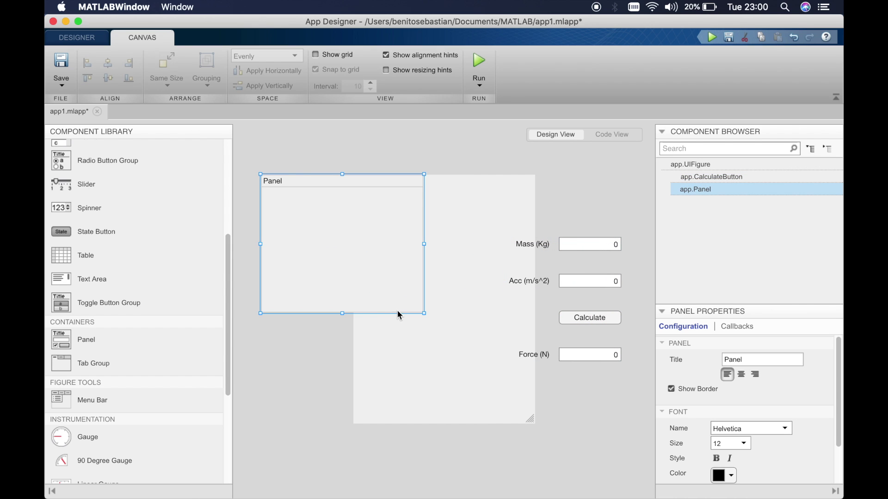
pyautogui.moveTo(360, 179); pyautogui.dragTo(462, 225)
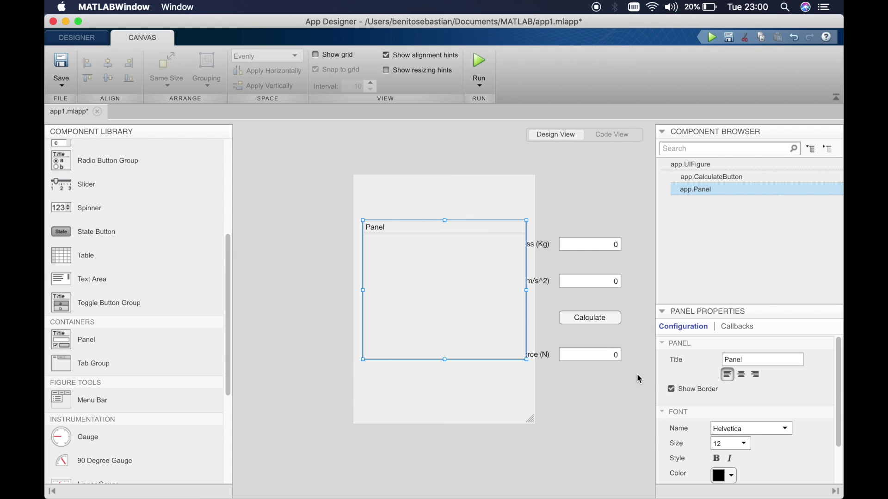
# Move the Mass, Acc, Calculate and Force components into the panel and extend it to enclose Force.
pyautogui.moveTo(639, 379); pyautogui.dragTo(455, 209)
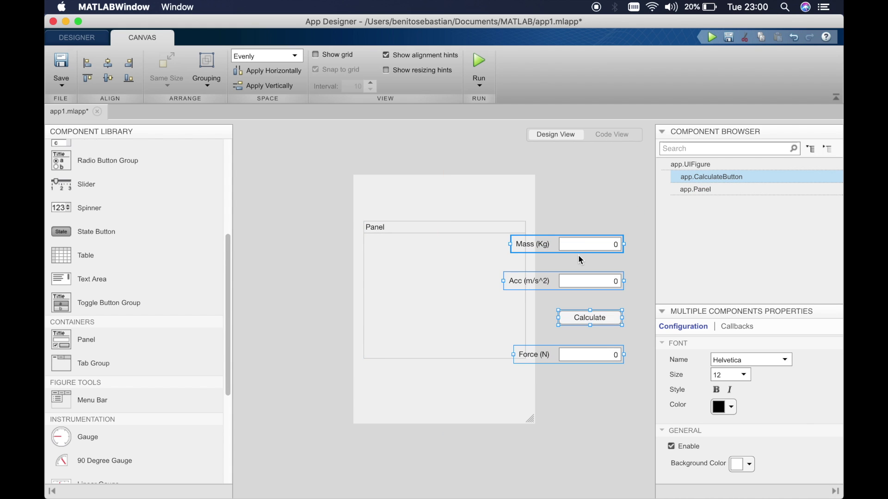
pyautogui.moveTo(574, 243); pyautogui.dragTo(456, 250)
pyautogui.click(507, 274)
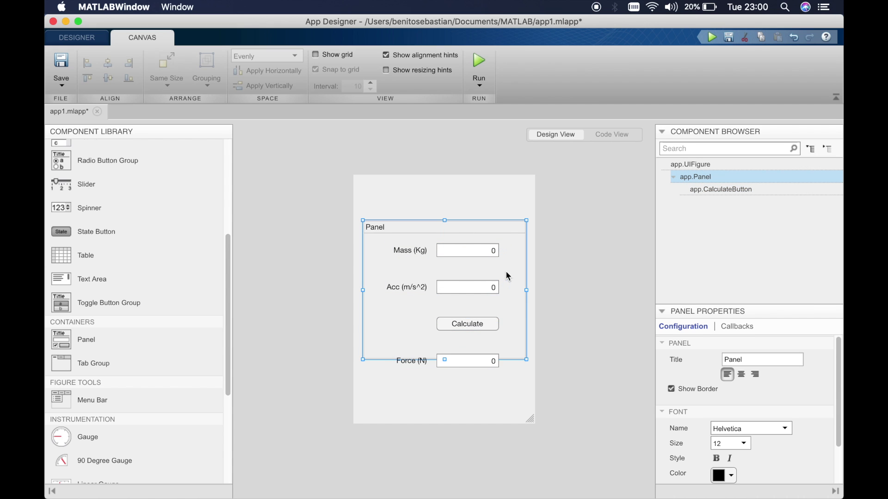
pyautogui.moveTo(445, 359); pyautogui.dragTo(444, 385)
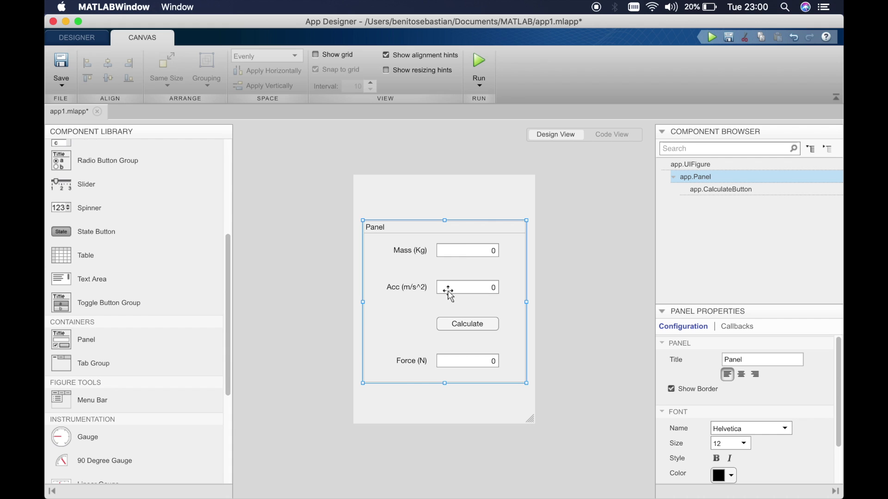
pyautogui.click(573, 232)
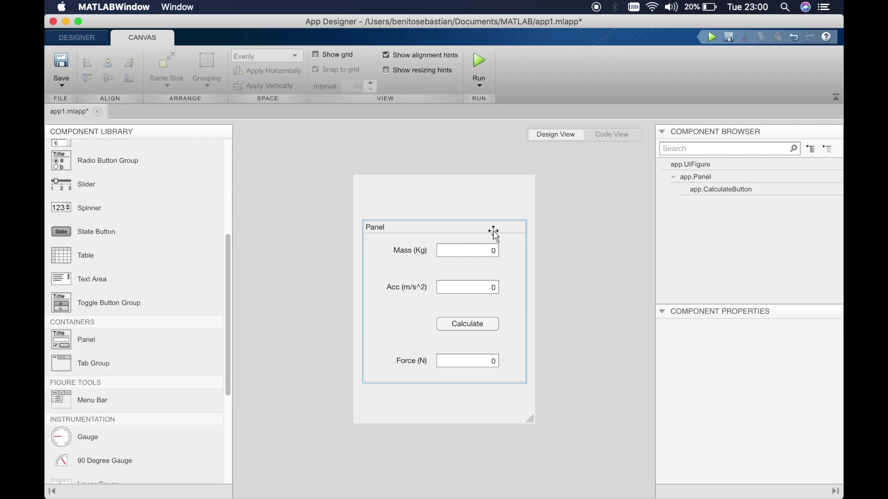
pyautogui.moveTo(494, 231); pyautogui.dragTo(492, 256)
pyautogui.click(571, 262)
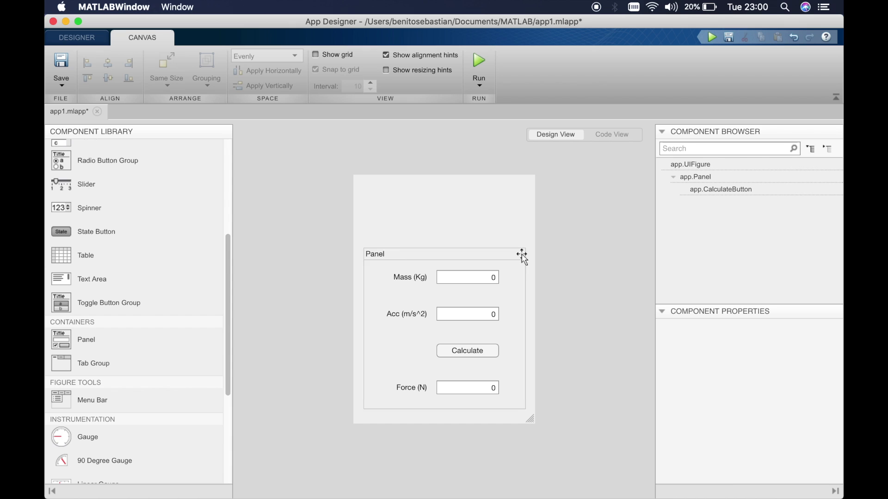
# Clear the panel's title and nudge the panel up slightly.
pyautogui.doubleClick(522, 256)
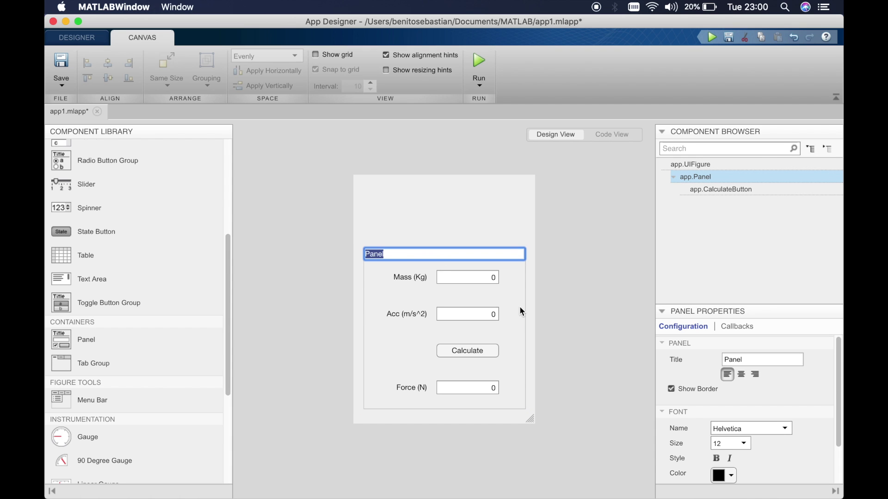
pyautogui.press('BackSpace')
pyautogui.press('Return')
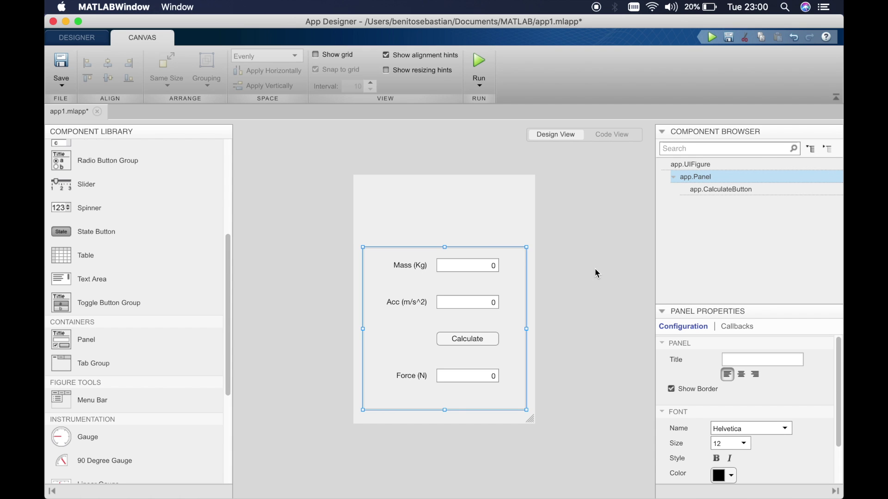
pyautogui.moveTo(506, 249); pyautogui.dragTo(504, 232)
pyautogui.click(550, 225)
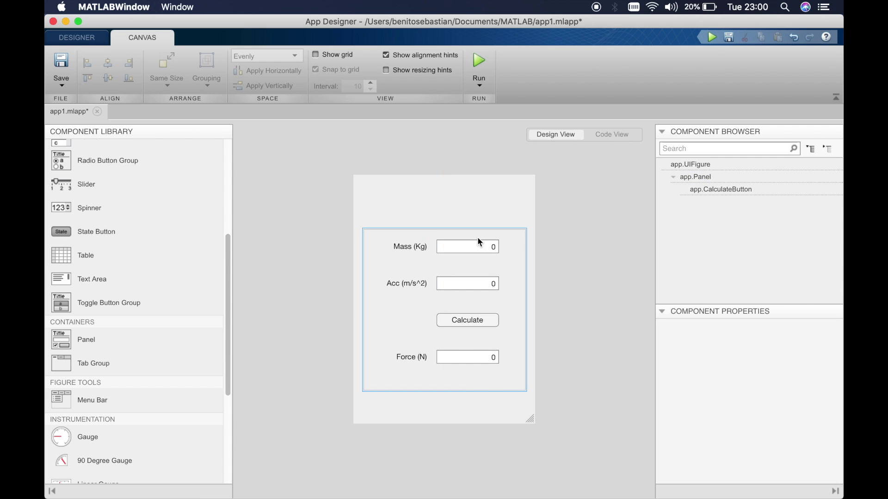
# Add a label reading "Newton's Calculator" centred above the panel.
pyautogui.scroll(5, 139, 231)
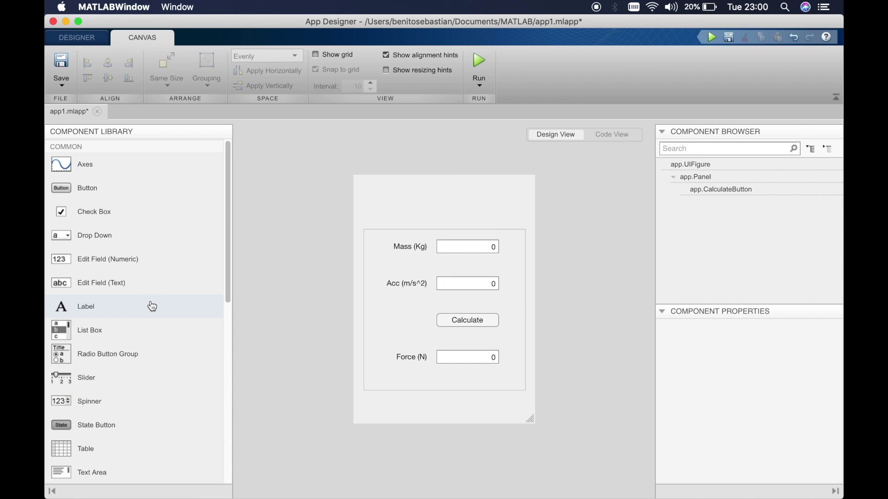
pyautogui.moveTo(134, 307); pyautogui.dragTo(445, 198)
pyautogui.doubleClick(444, 198)
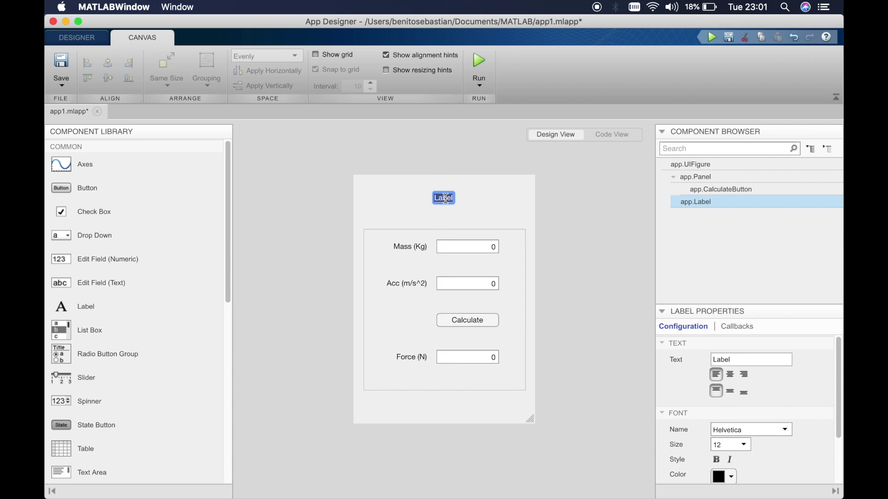
pyautogui.write("Newton's Calculator")
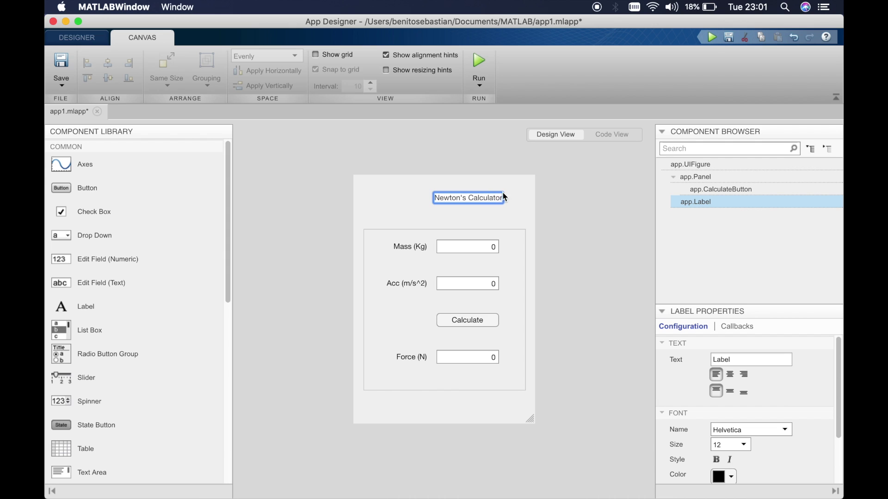
pyautogui.press('Return')
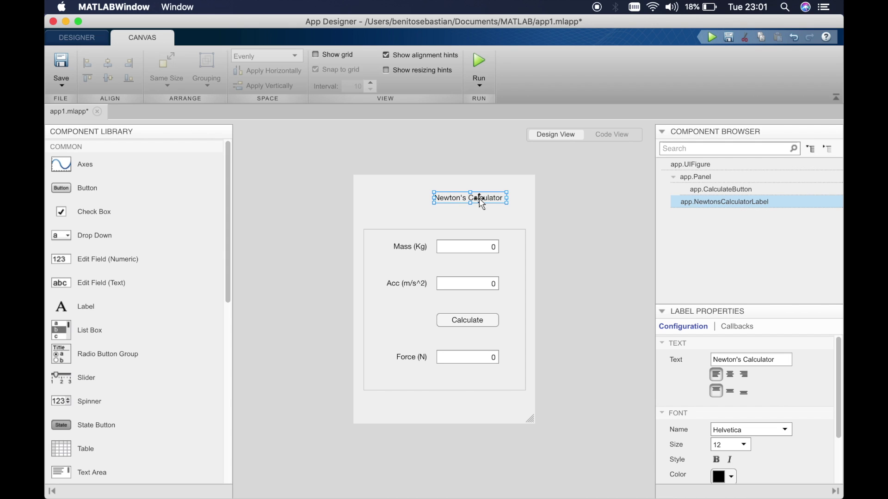
pyautogui.moveTo(476, 198); pyautogui.dragTo(448, 198)
# Set the heading's font size to 20 and recentre it above the panel.
pyautogui.doubleClick(449, 198)
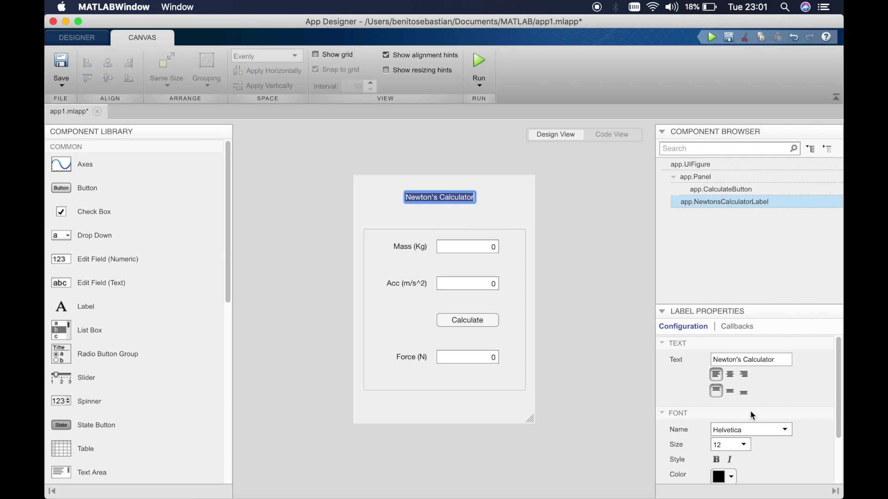
pyautogui.scroll(-3, 753, 412)
pyautogui.click(747, 393)
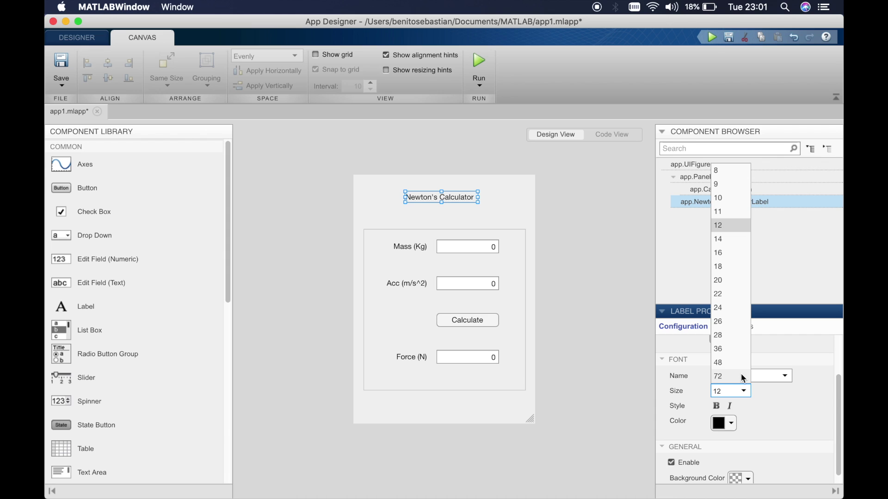
pyautogui.click(733, 345)
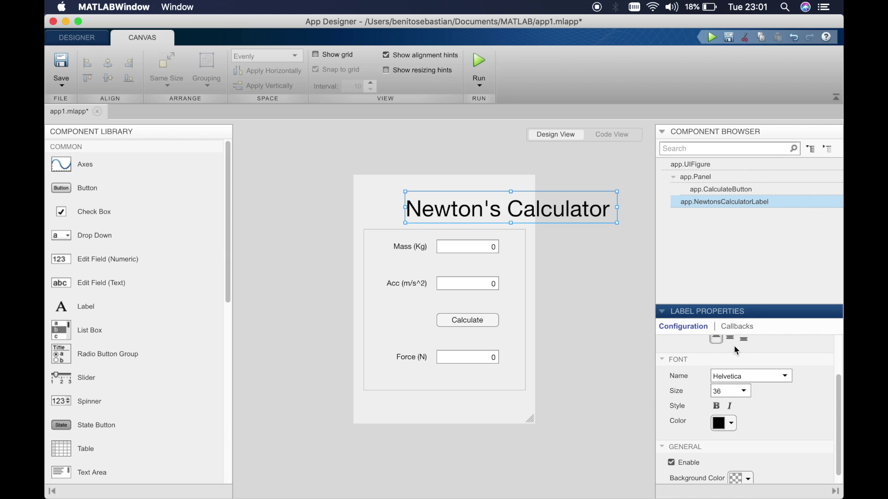
pyautogui.click(743, 391)
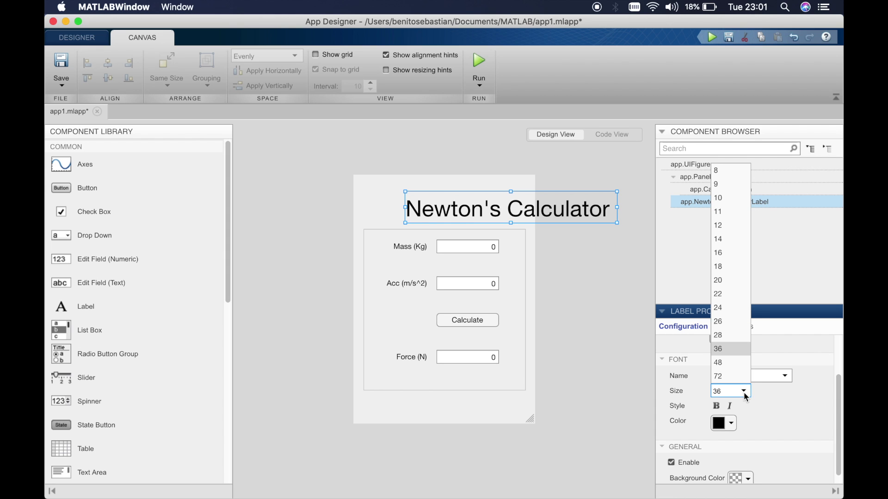
pyautogui.click(728, 281)
pyautogui.moveTo(473, 206); pyautogui.dragTo(447, 203)
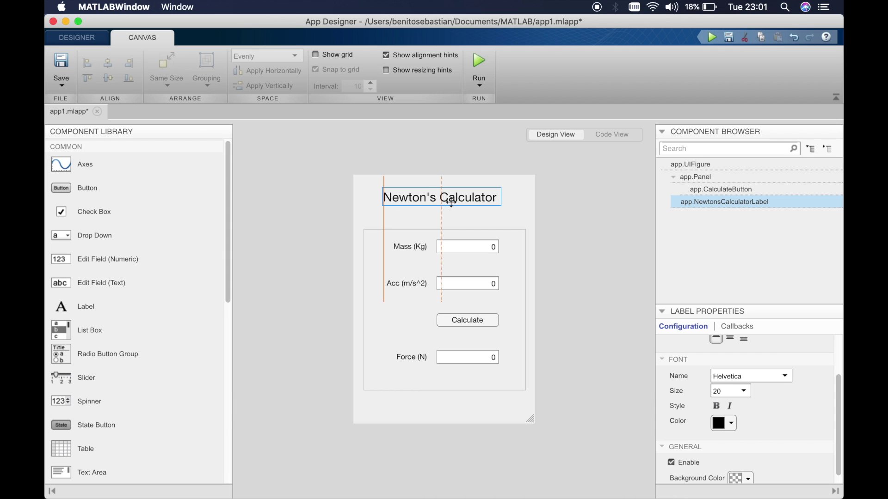
pyautogui.scroll(-1, 772, 443)
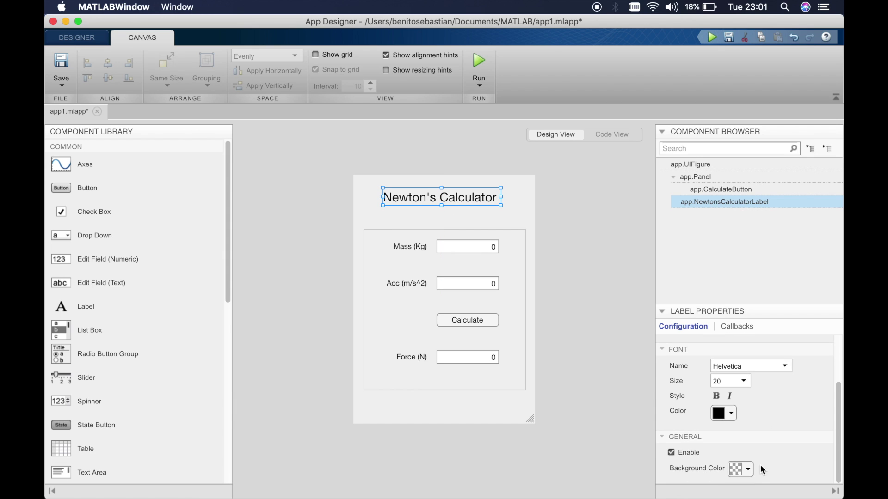
# Give the title label a blue background and white font colour.
pyautogui.click(748, 469)
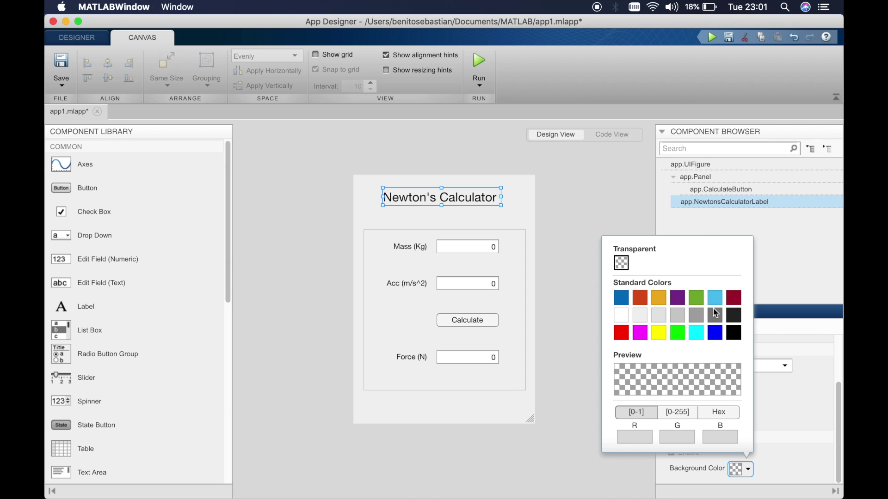
pyautogui.click(627, 300)
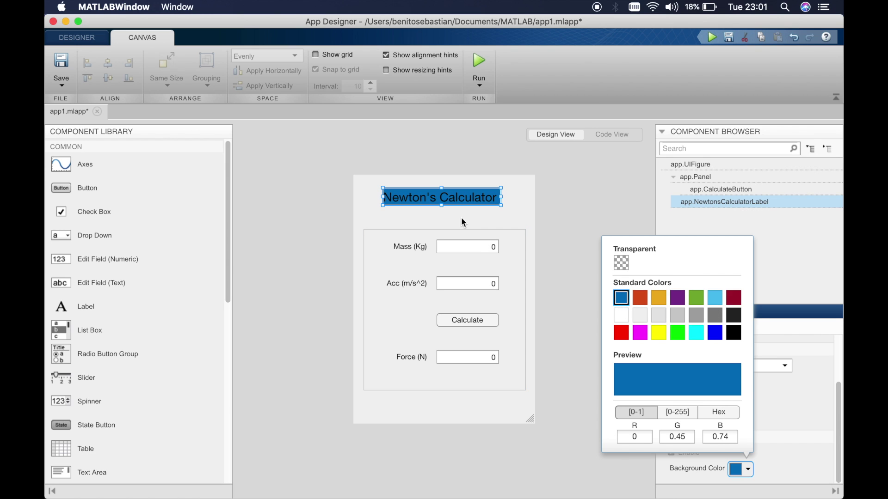
pyautogui.doubleClick(453, 194)
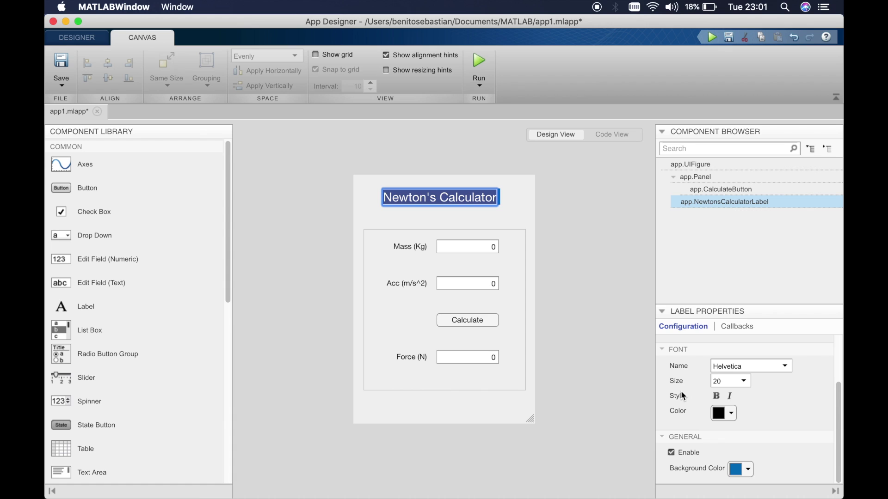
pyautogui.click(712, 414)
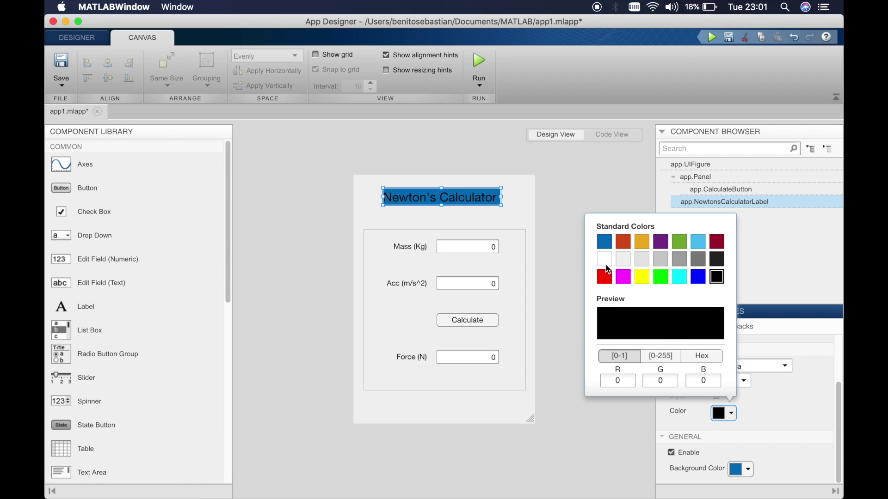
pyautogui.click(606, 261)
pyautogui.click(493, 199)
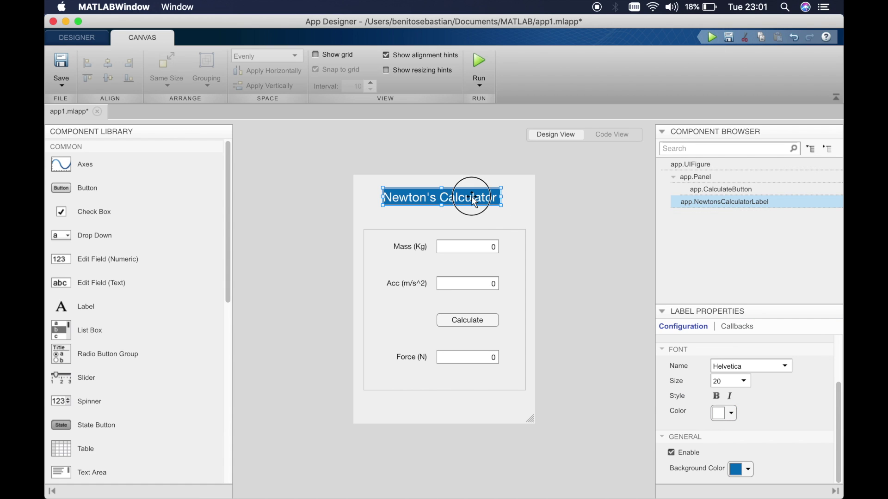
# Stretch the title to panel width, make it taller, and centre its text horizontally and vertically.
pyautogui.moveTo(501, 198); pyautogui.dragTo(527, 197)
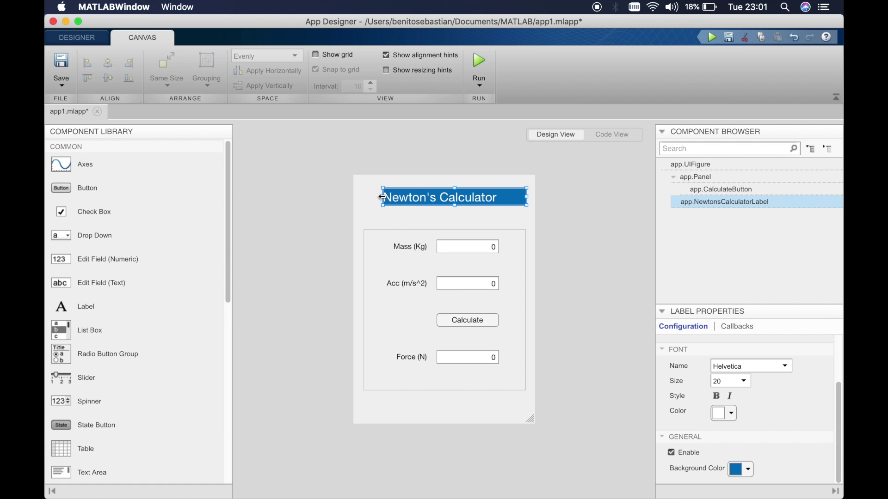
pyautogui.moveTo(382, 197); pyautogui.dragTo(361, 198)
pyautogui.doubleClick(413, 196)
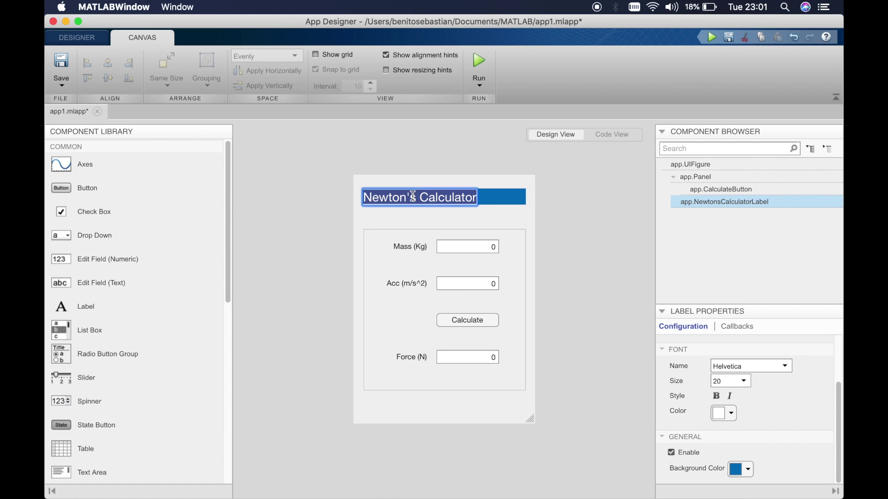
pyautogui.click(729, 396)
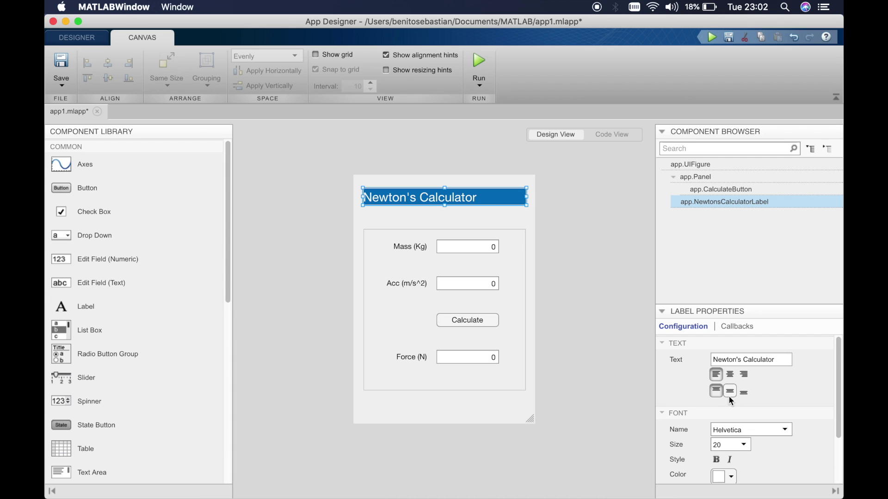
pyautogui.click(730, 376)
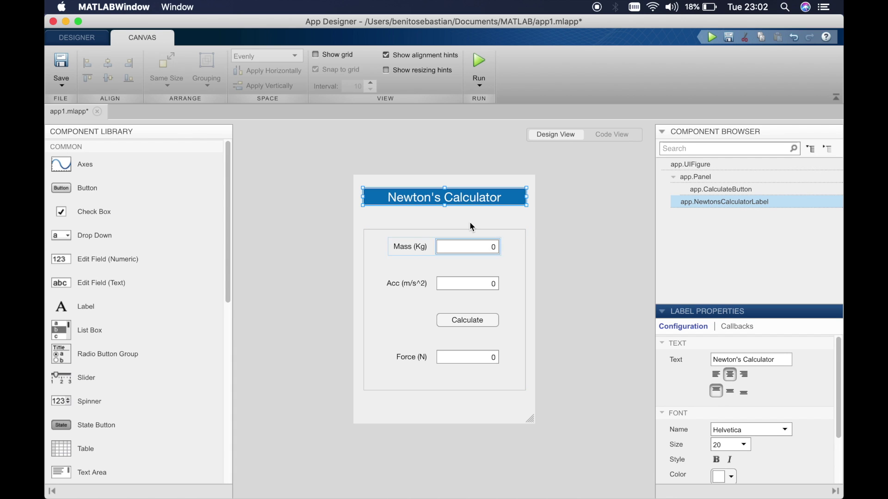
pyautogui.moveTo(445, 207); pyautogui.dragTo(445, 219)
pyautogui.doubleClick(446, 203)
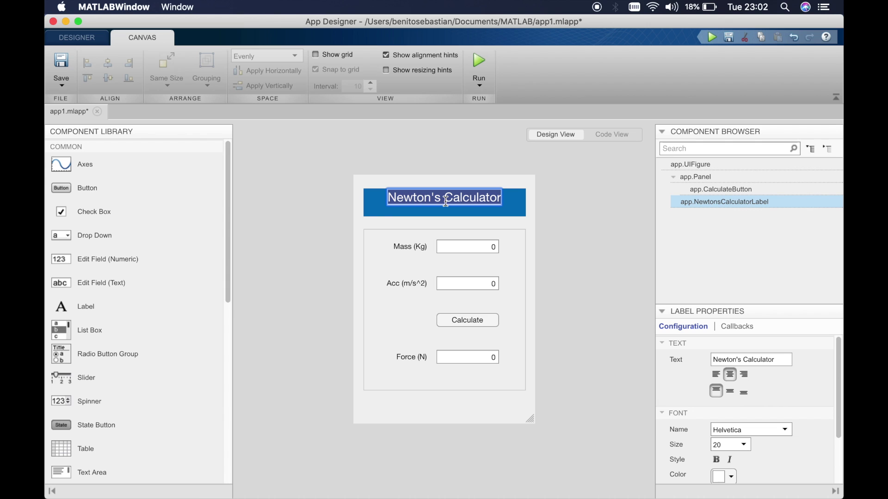
pyautogui.click(731, 394)
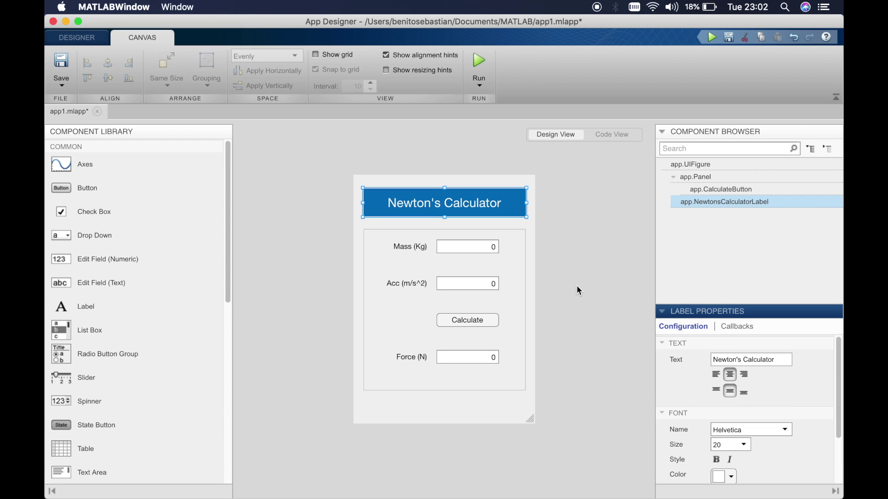
# Move the input panel up directly beneath the title banner.
pyautogui.click(444, 228)
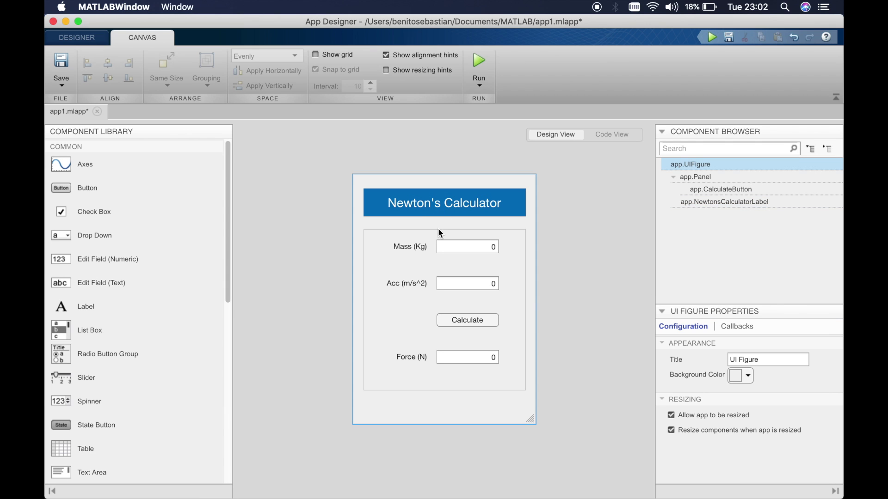
pyautogui.click(445, 230)
pyautogui.moveTo(445, 231); pyautogui.dragTo(449, 221)
# Shorten the app window from the bottom so it fits snugly around the panel.
pyautogui.click(566, 246)
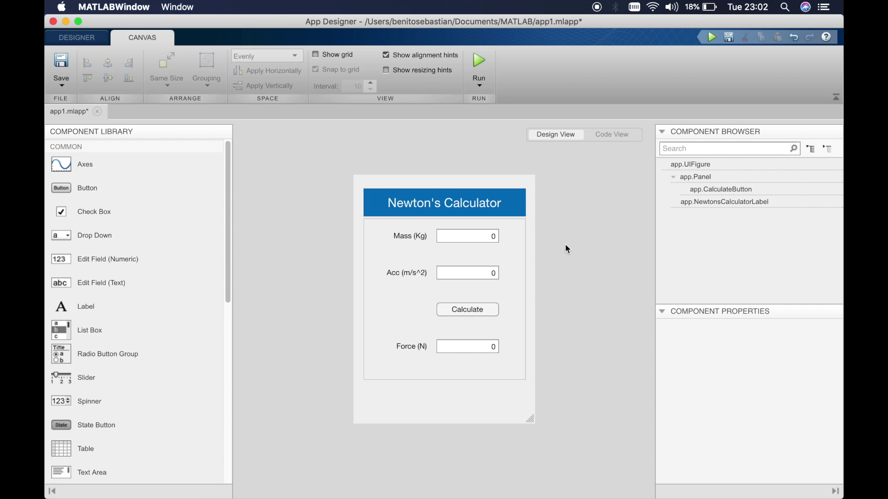
pyautogui.click(513, 407)
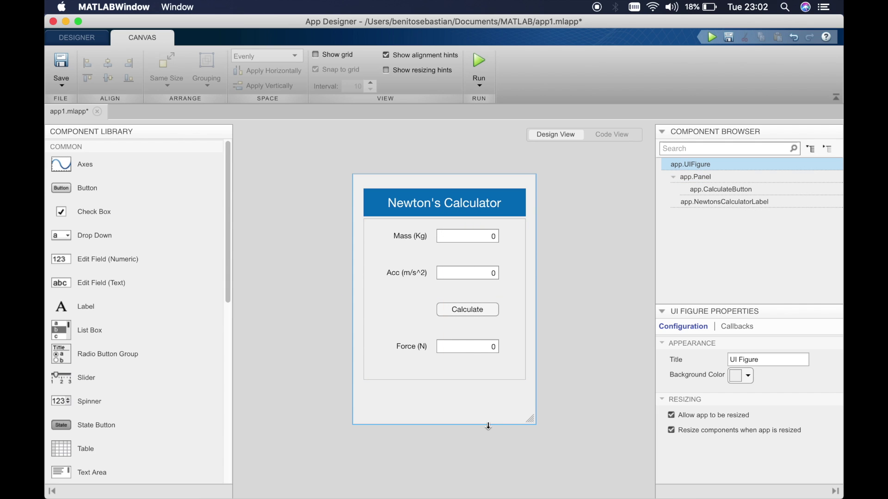
pyautogui.moveTo(531, 416); pyautogui.dragTo(530, 386)
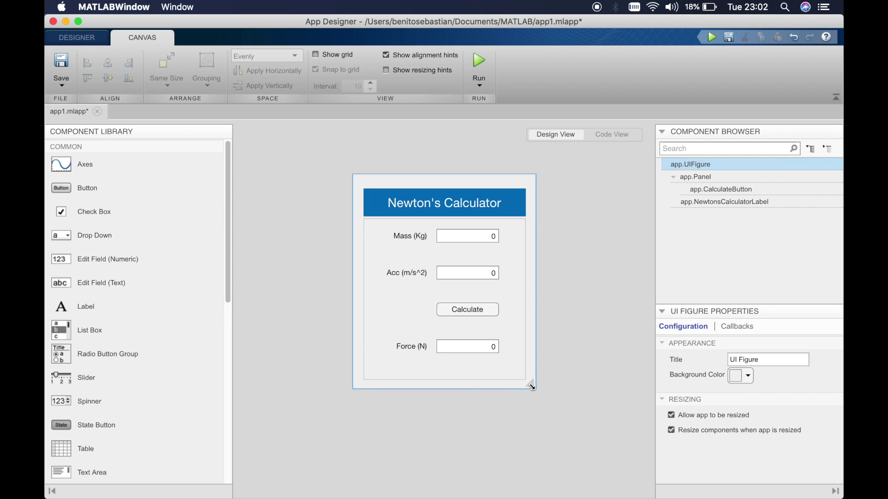
pyautogui.click(562, 327)
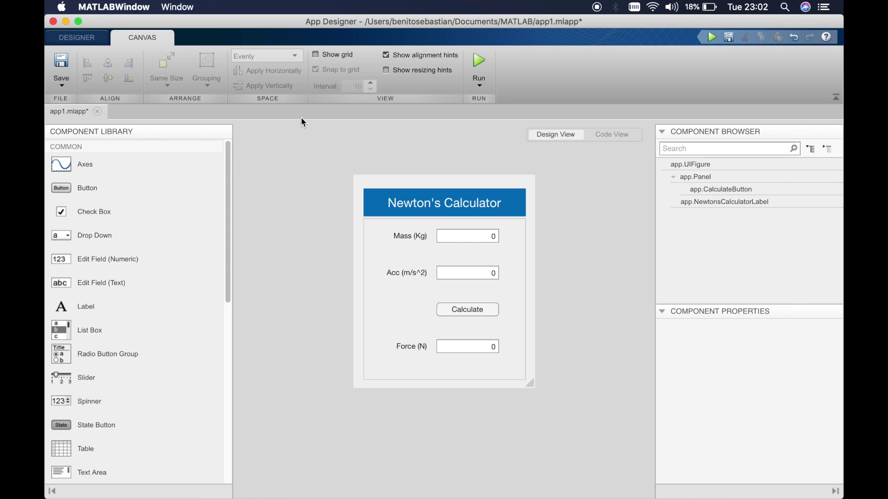
# Open the Package App form, enlarge it, and rename the app to Newtons Calculator.
pyautogui.click(98, 41)
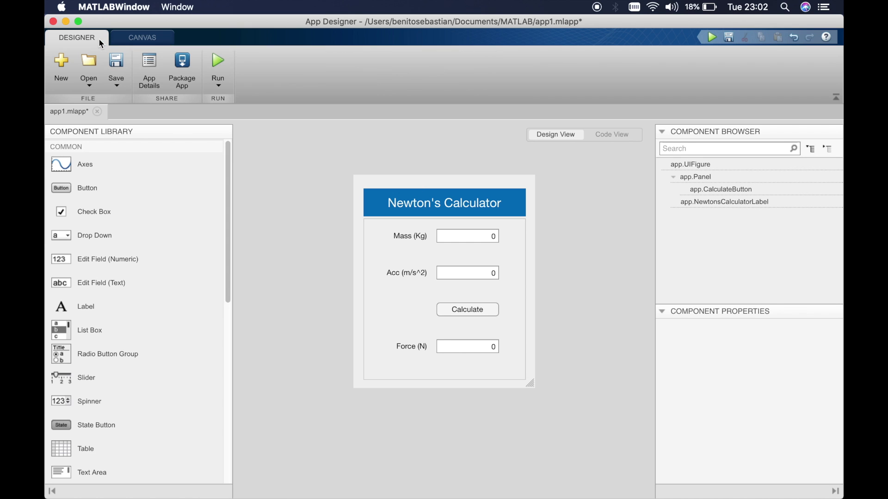
pyautogui.click(185, 82)
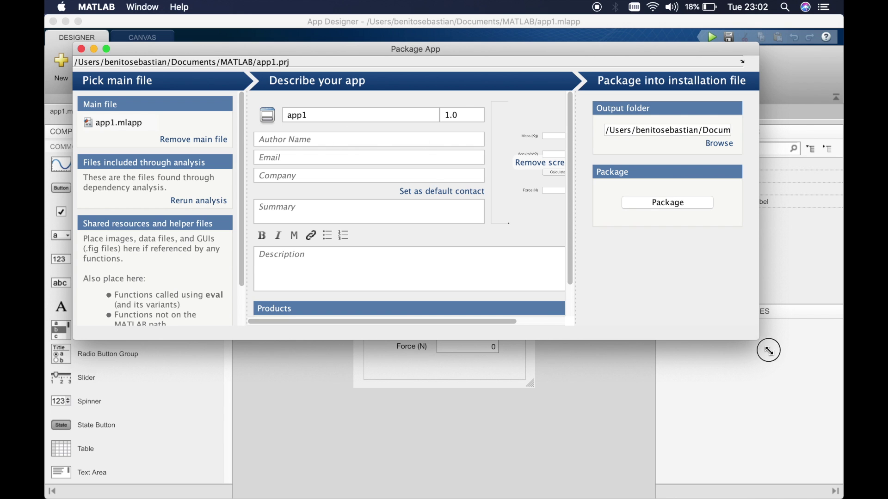
pyautogui.moveTo(759, 340); pyautogui.dragTo(822, 405)
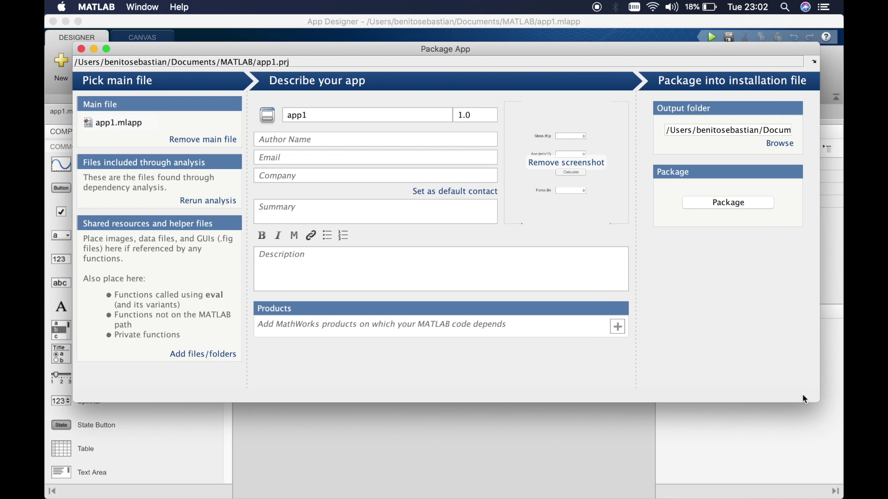
pyautogui.doubleClick(339, 115)
pyautogui.write('Newtons C')
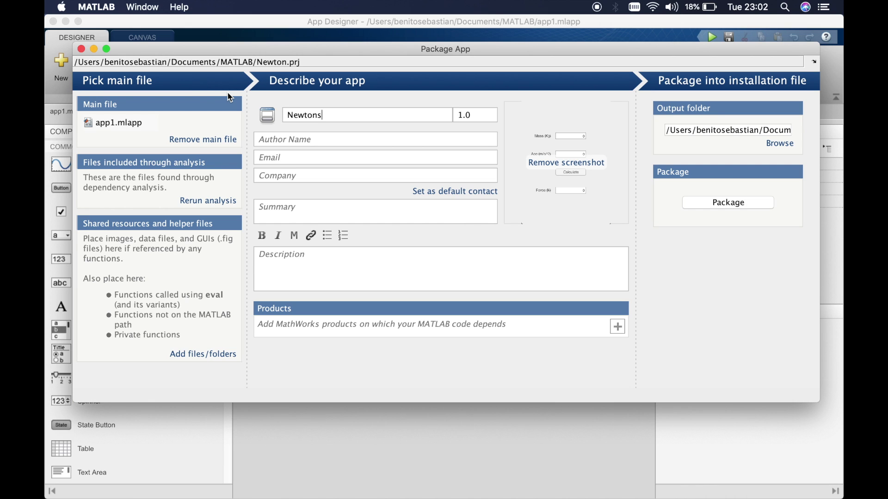
pyautogui.press('BackSpace')
pyautogui.press('BackSpace')
pyautogui.write('_Calculator')
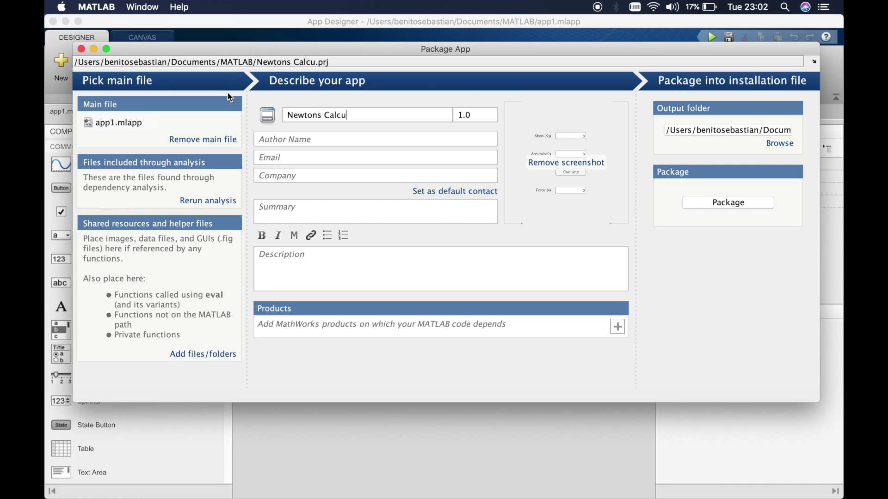
# Fill in the author name and company, and enter the summary "Simple Calculator".
pyautogui.click(287, 141)
pyautogui.write('Benito Sebastian')
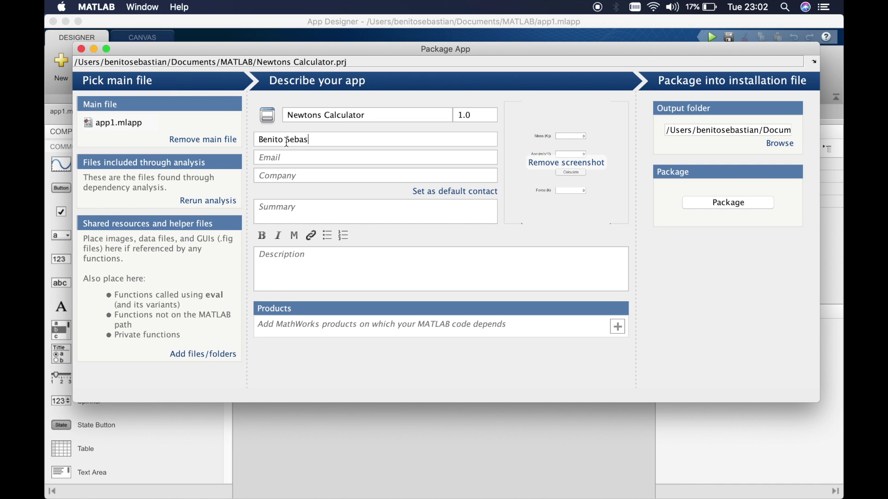
pyautogui.click(297, 175)
pyautogui.write('Benito')
pyautogui.click(306, 211)
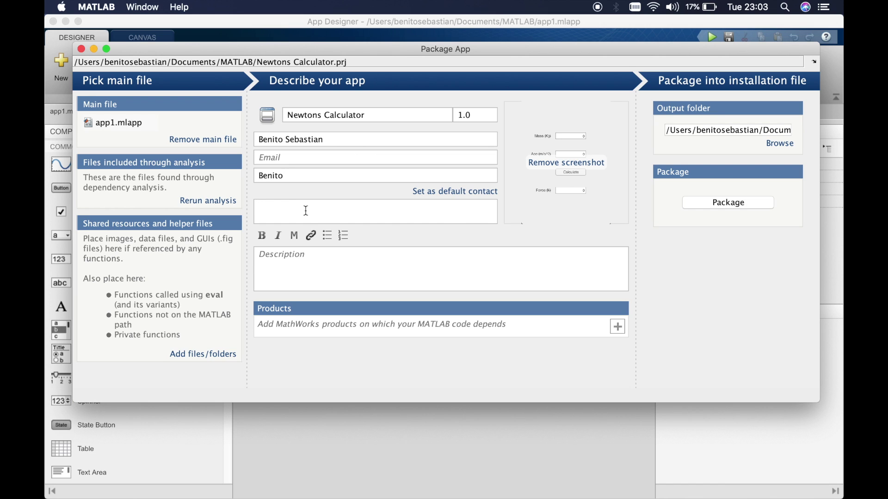
pyautogui.write('N')
pyautogui.press('BackSpace')
pyautogui.write('Simple Cal')
pyautogui.write('culator')
pyautogui.click(321, 257)
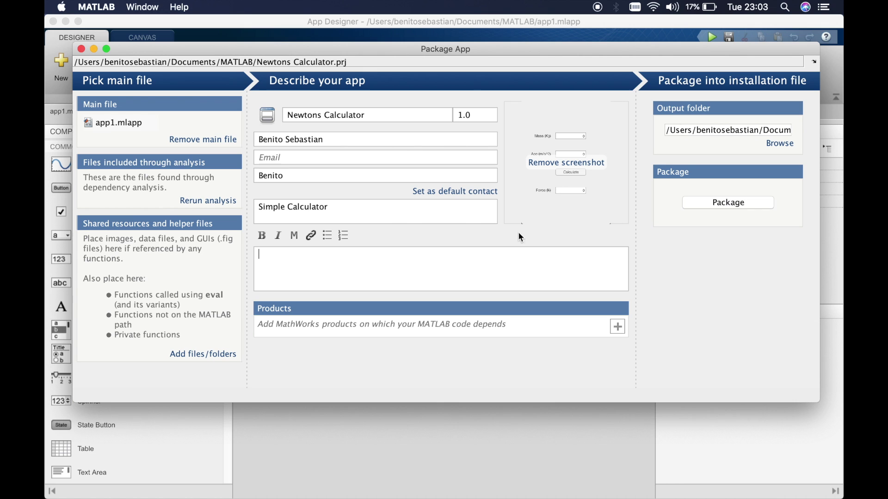
# Package the app into the MATLAB output folder and open that folder in Finder.
pyautogui.click(779, 144)
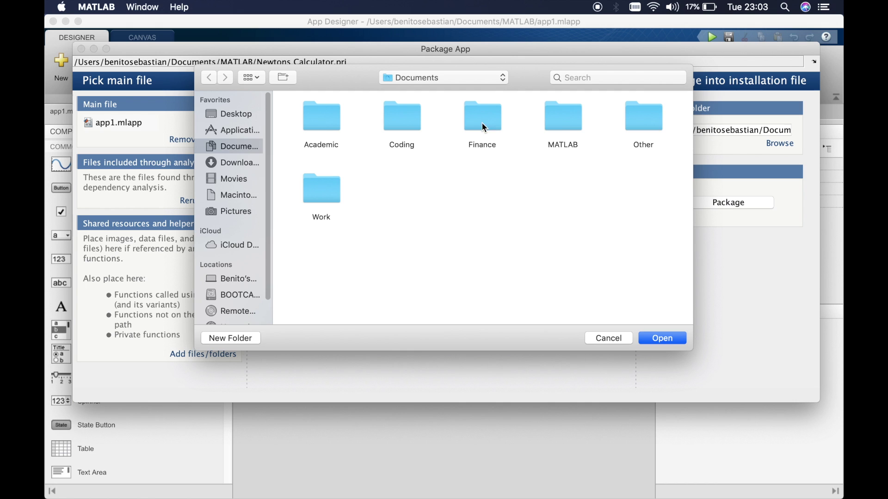
pyautogui.doubleClick(560, 130)
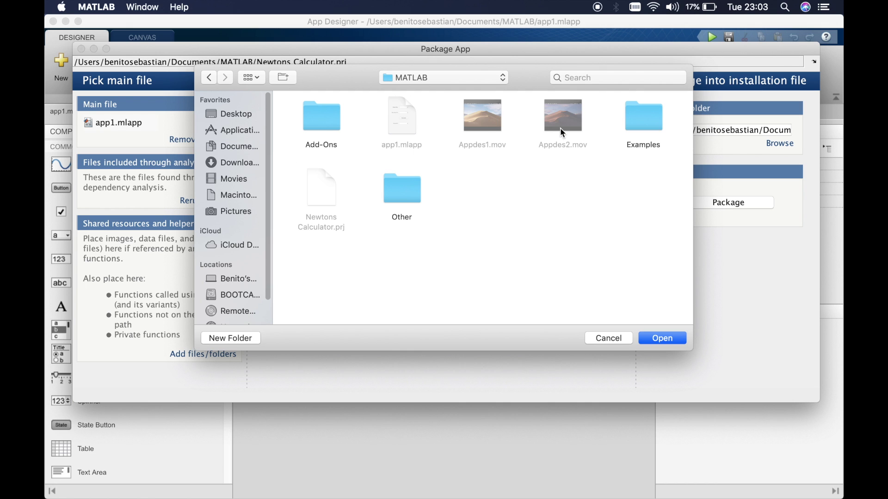
pyautogui.click(675, 340)
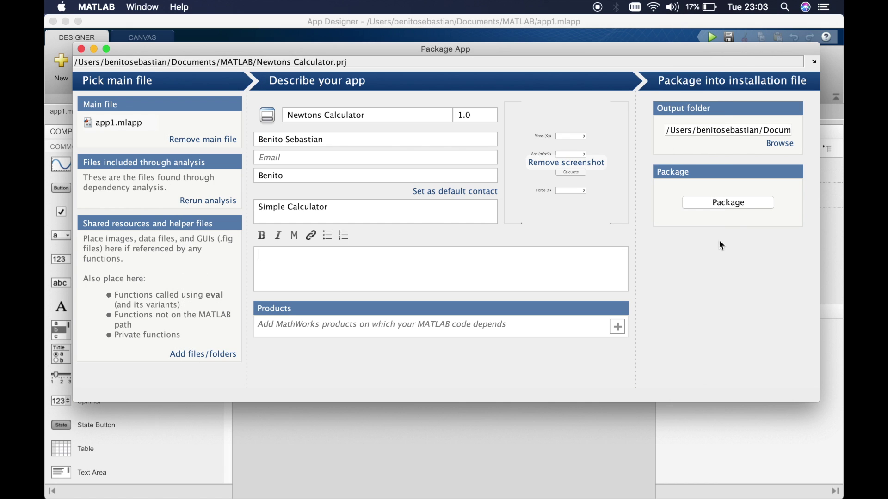
pyautogui.click(740, 203)
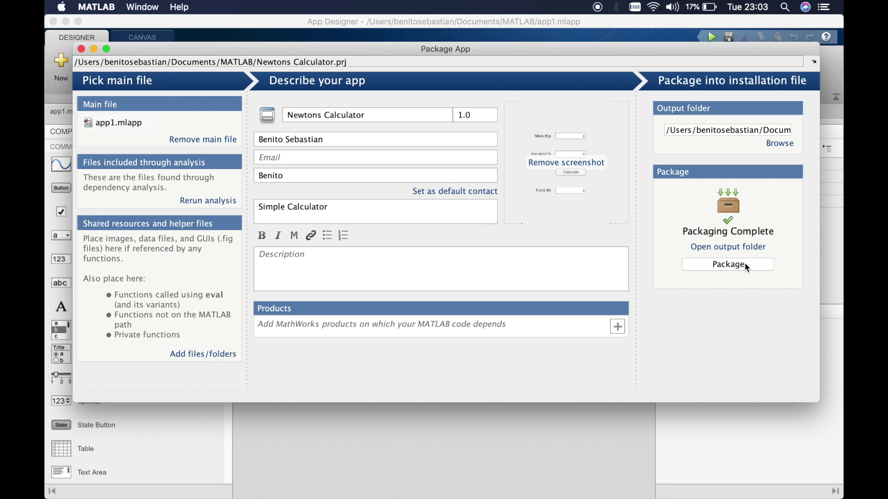
pyautogui.click(739, 247)
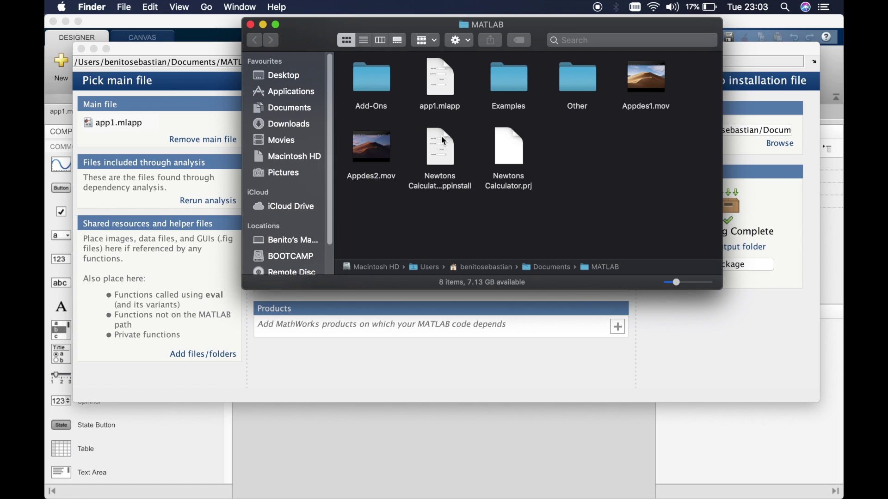
# Confirm Newtons Calculator.mlappinstall in Finder, then return to the main MATLAB window.
pyautogui.click(429, 137)
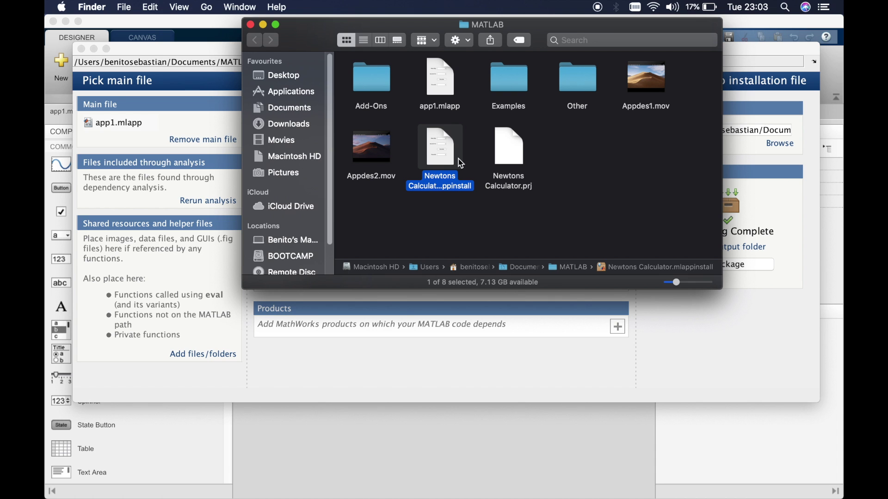
pyautogui.click(446, 365)
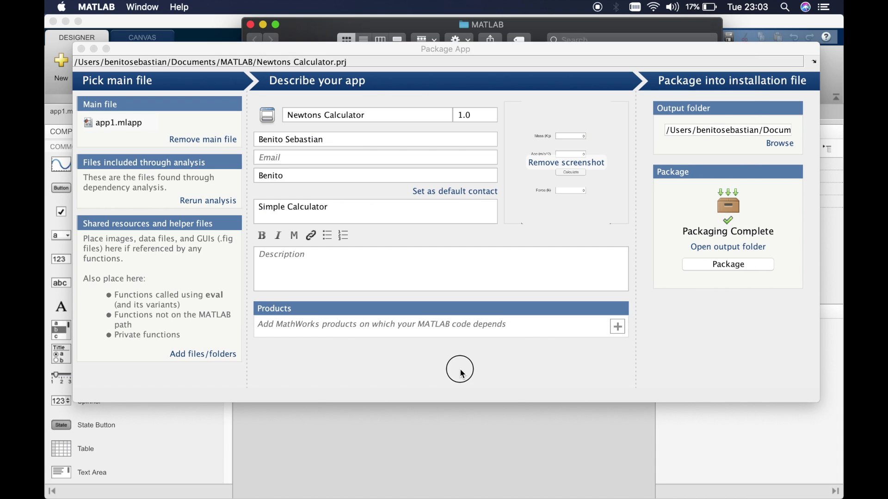
pyautogui.moveTo(76, 298)
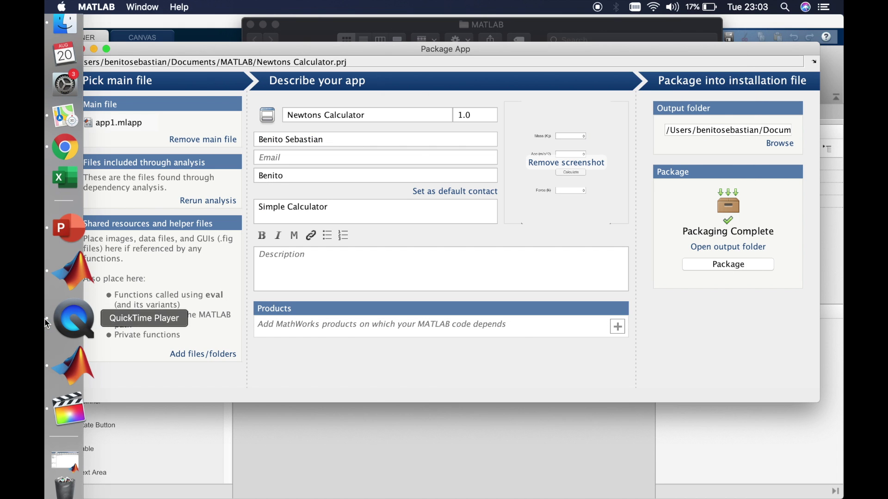
pyautogui.click(76, 290)
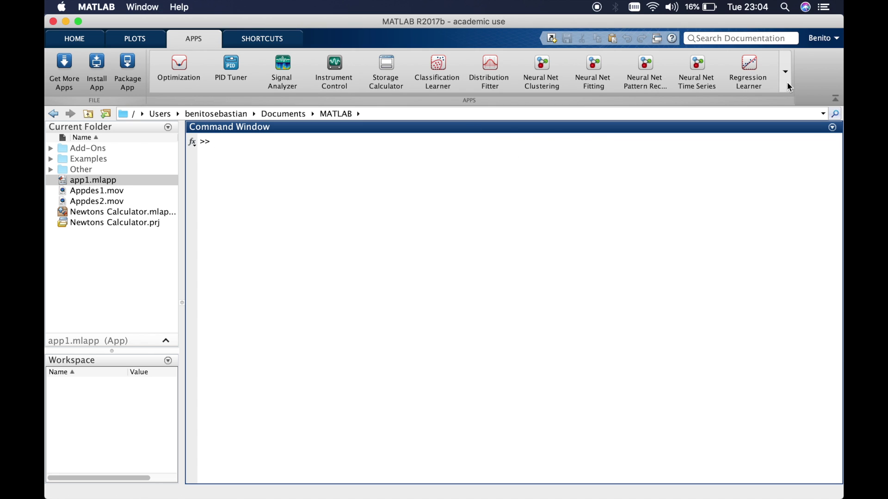
# Install Newtons Calculator.mlappinstall into My Apps via Install App on the APPS tab.
pyautogui.click(91, 40)
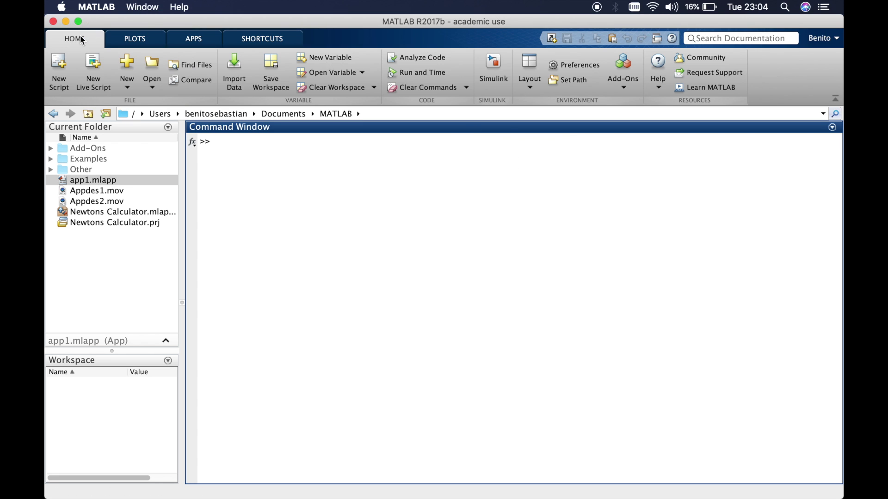
pyautogui.click(107, 40)
pyautogui.click(88, 41)
pyautogui.click(194, 42)
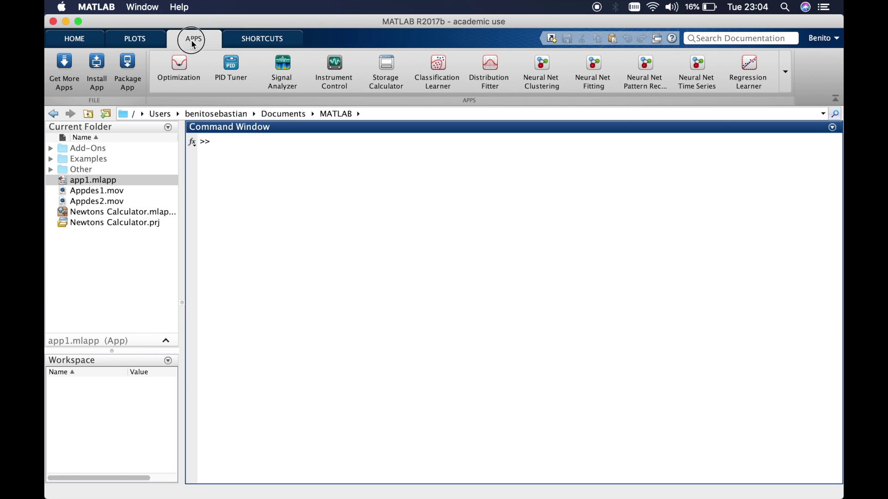
pyautogui.click(104, 70)
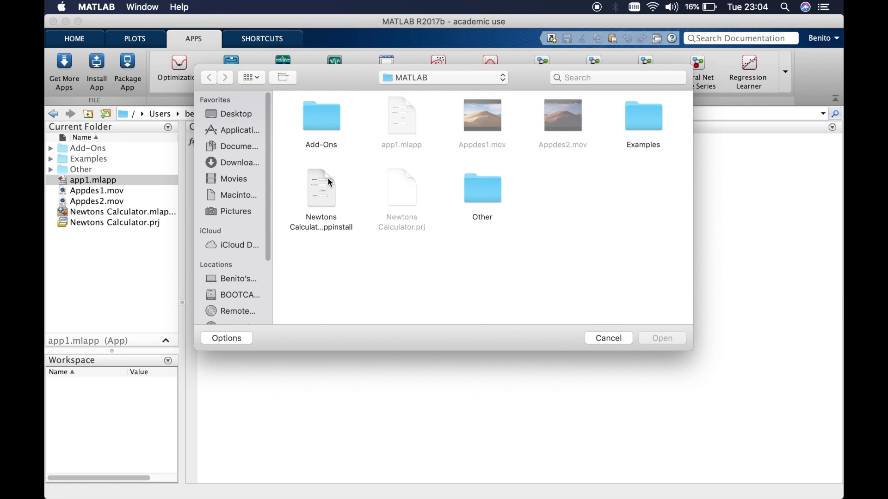
pyautogui.click(329, 207)
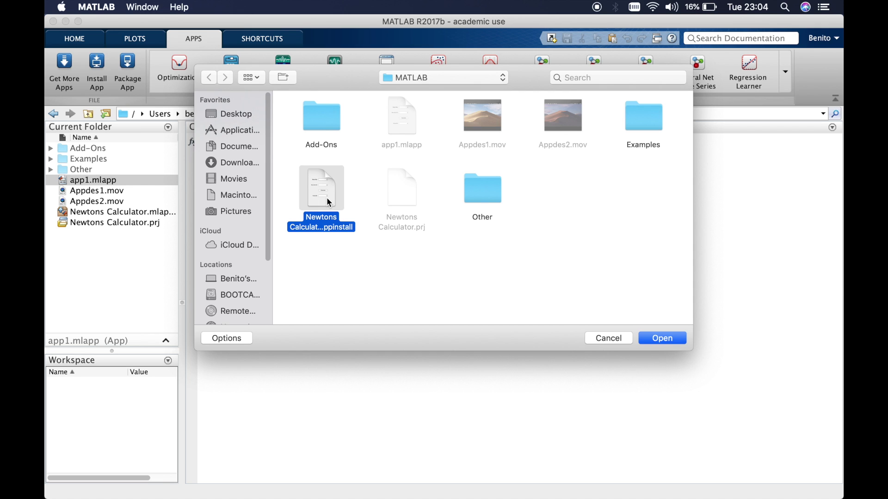
pyautogui.doubleClick(326, 197)
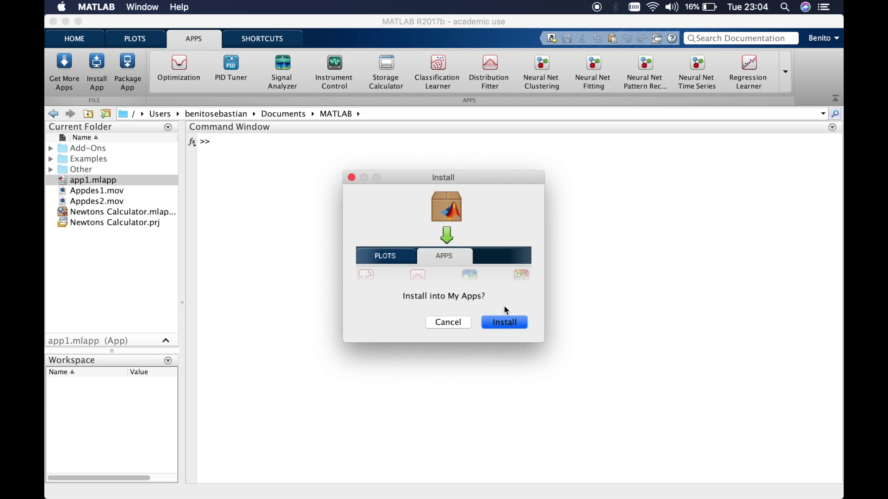
pyautogui.click(507, 321)
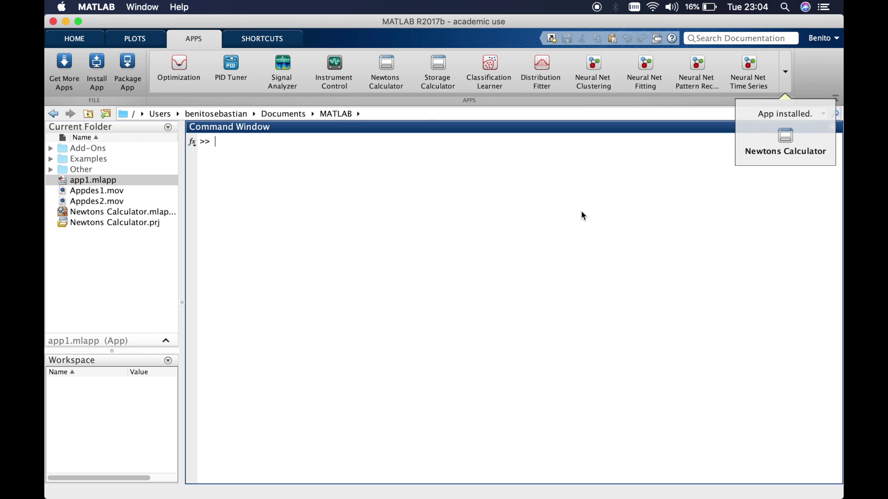
# Launch Newtons Calculator from the apps gallery and compute the force for mass 10 and acceleration 100.
pyautogui.click(785, 71)
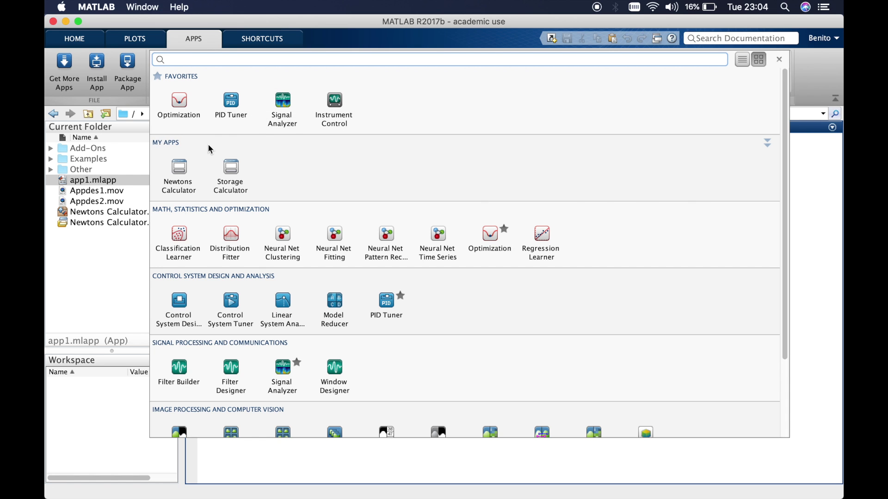
pyautogui.click(185, 180)
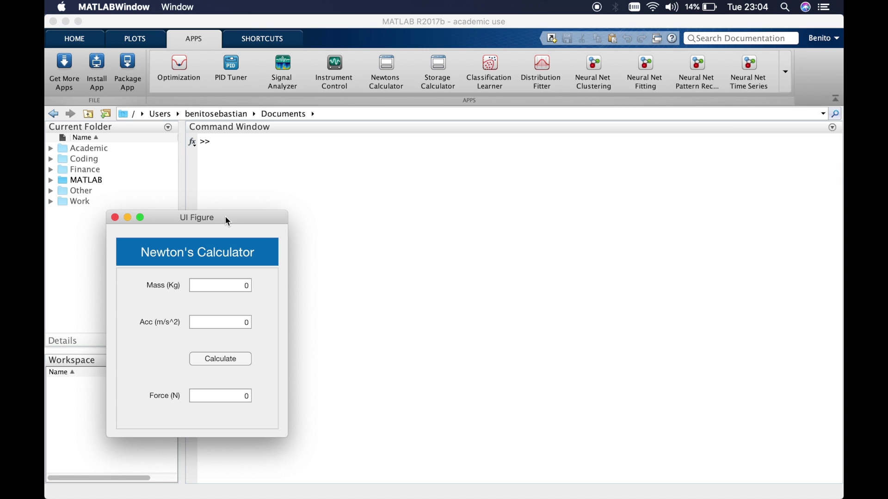
pyautogui.moveTo(227, 221); pyautogui.dragTo(479, 159)
pyautogui.click(497, 223)
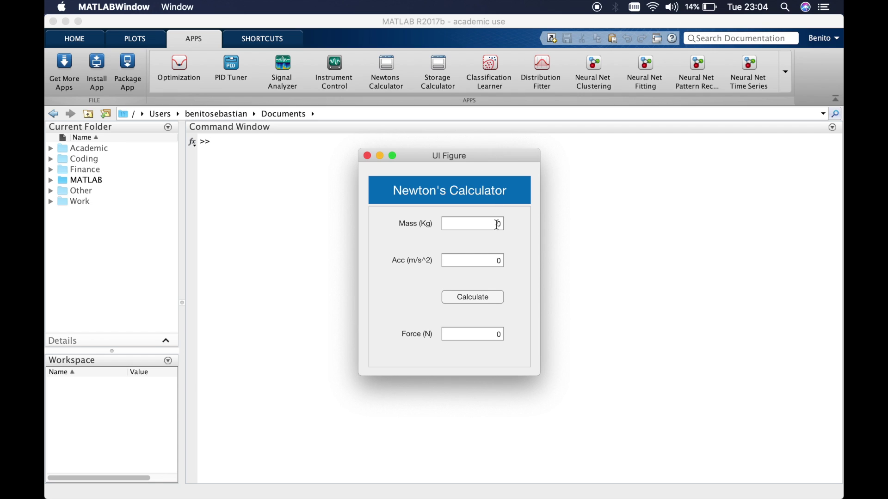
pyautogui.click(495, 223)
pyautogui.write('1')
pyautogui.click(500, 262)
pyautogui.write('10')
pyautogui.click(490, 300)
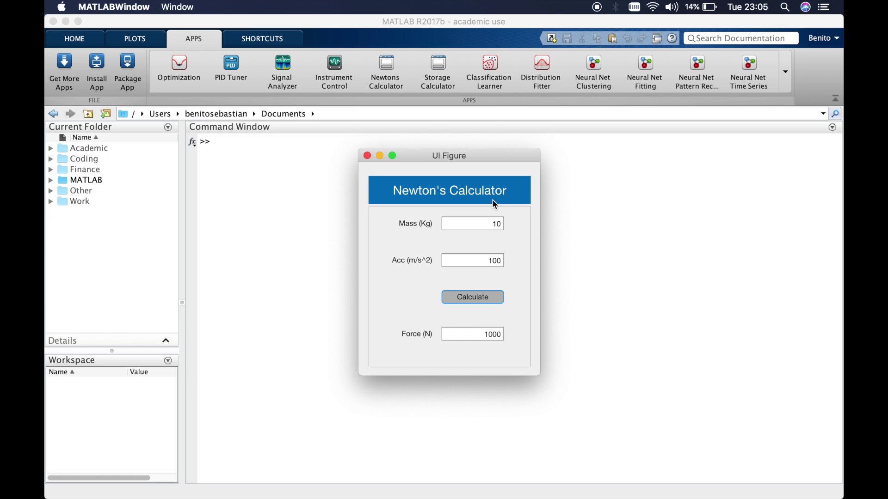
# Close the calculator window and confirm Newtons Calculator is listed among Favorites in the MATLAB APPS gallery.
pyautogui.click(368, 156)
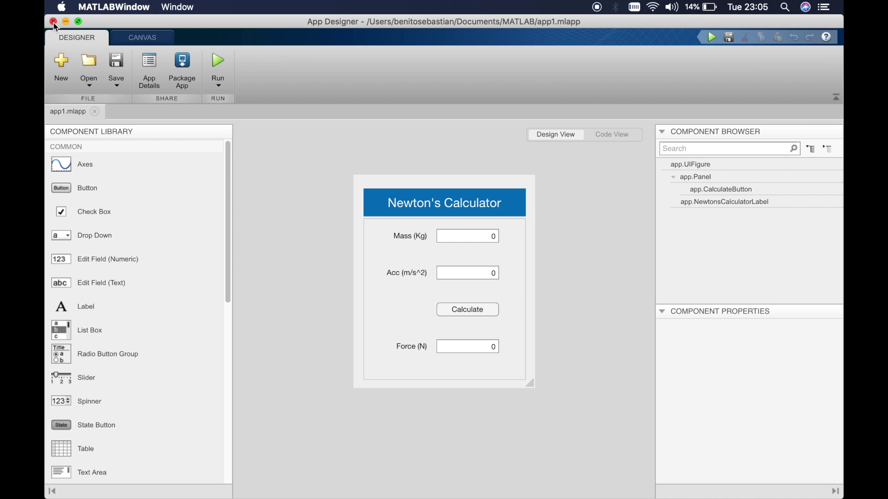
pyautogui.moveTo(58, 223)
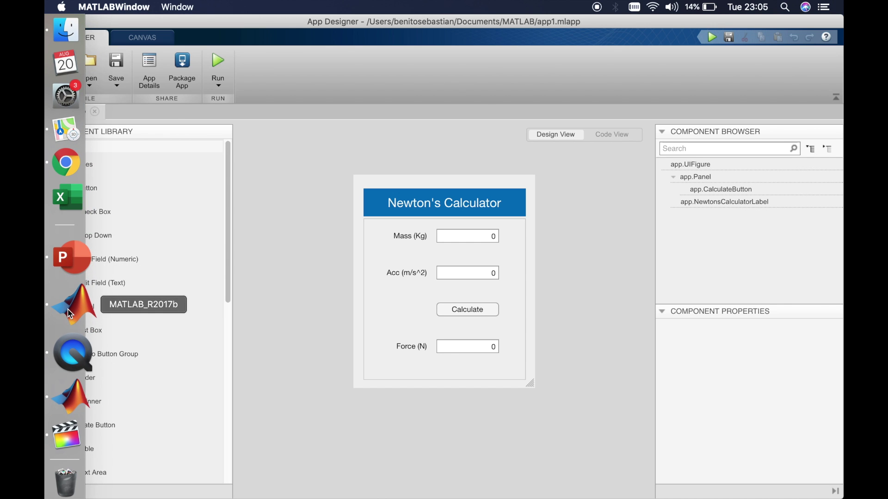
pyautogui.click(71, 315)
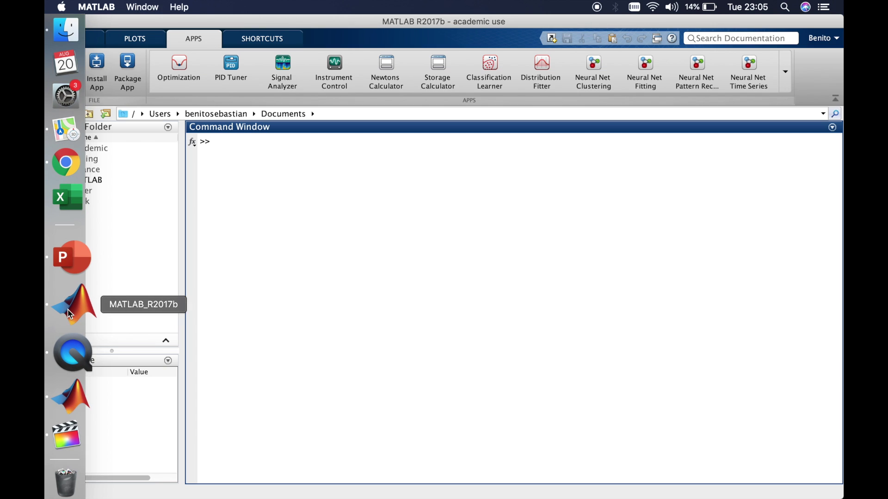
pyautogui.click(786, 81)
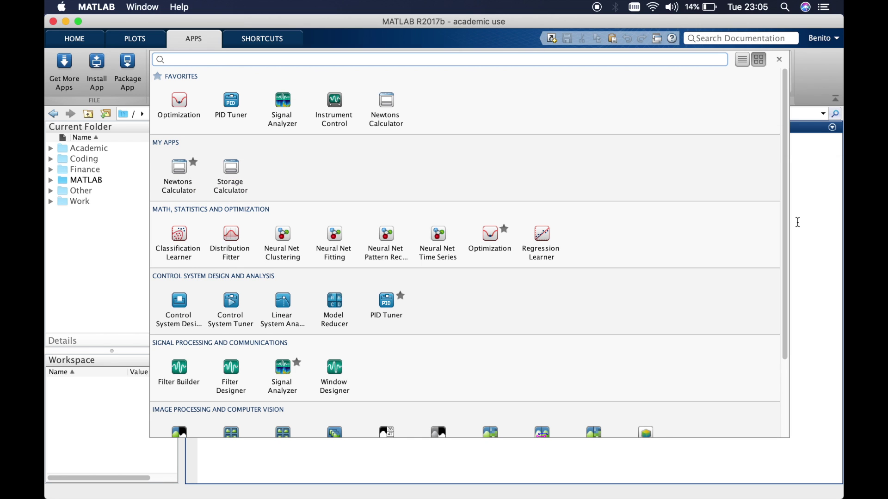
pyautogui.click(820, 199)
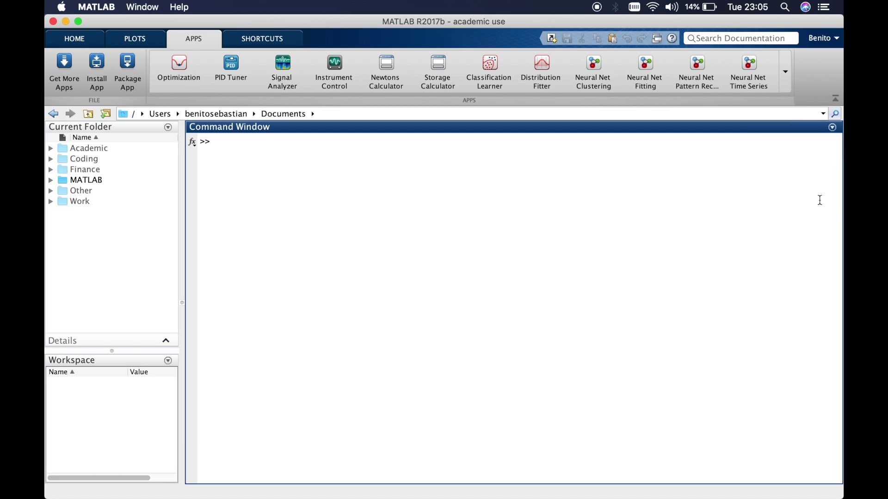